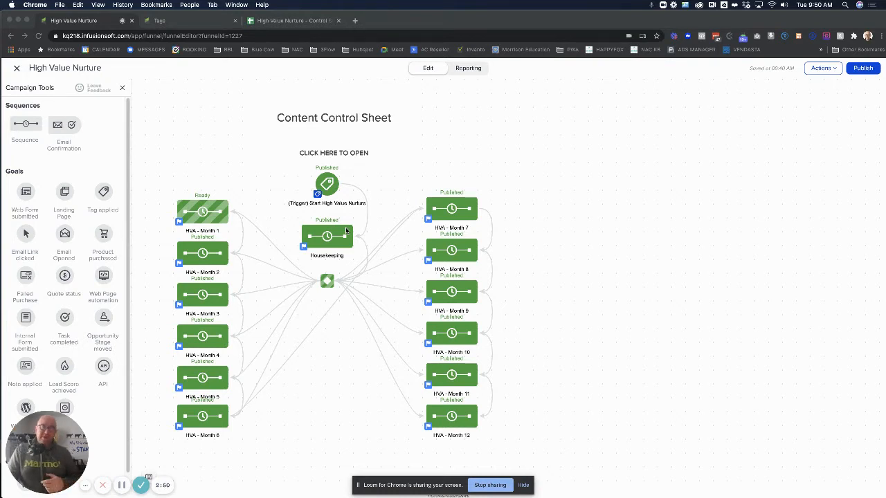
- Switch to the Tags list showing HVN-Active and HVN-M1 through HVN-M12
left_click(167, 21)
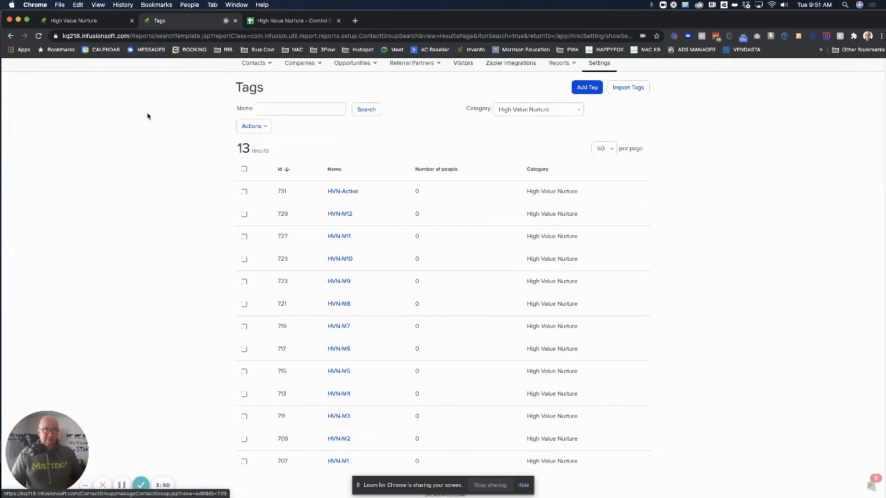
- Go from the High Value Nurture tag list back to the campaign builder canvas
left_click(90, 21)
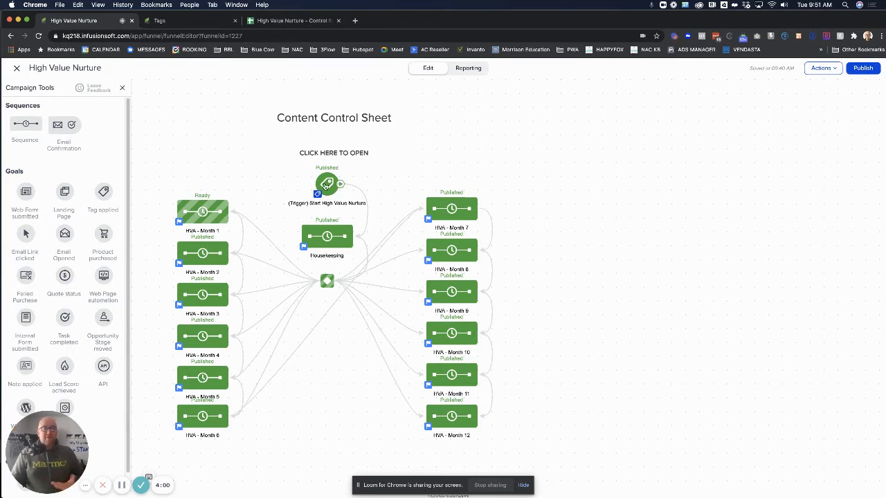
- Set the start goal to fire on the Functional -> (Trigger) Start High Value Nurture tag
left_click(325, 186)
left_click(356, 196)
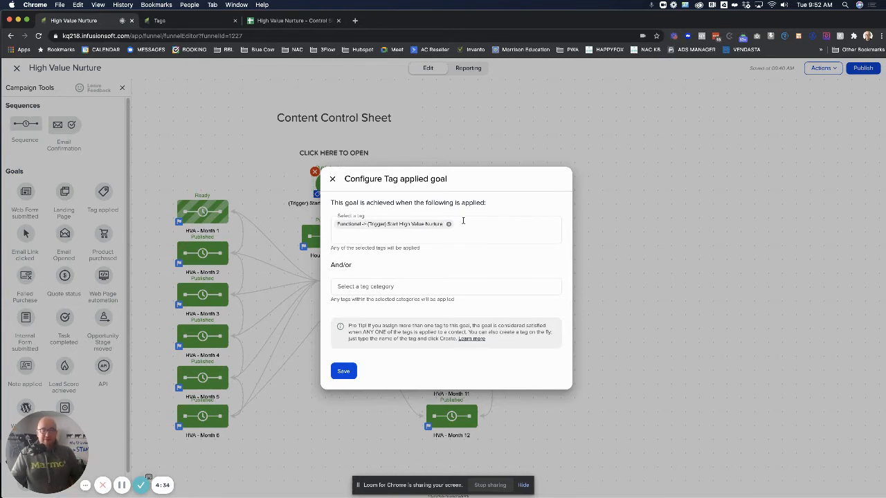
left_click(344, 371)
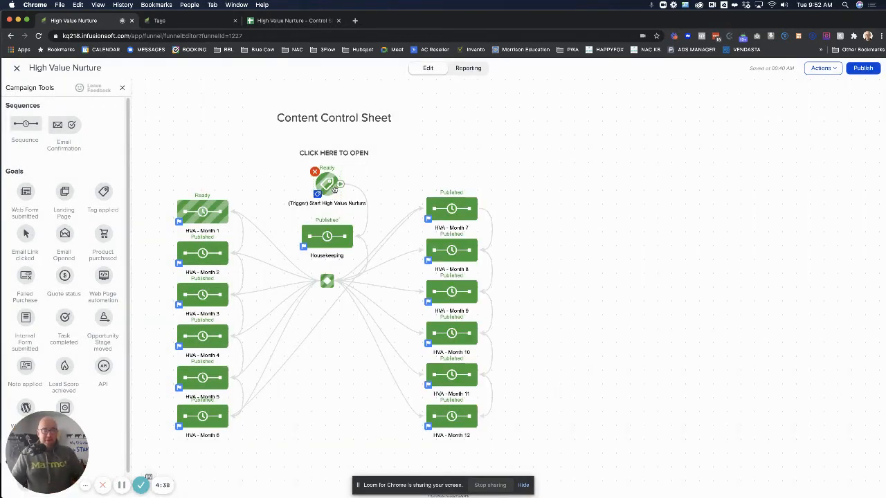
- In the Housekeeping sequence, save the Apply Tag step with HVN-Active
double_click(323, 240)
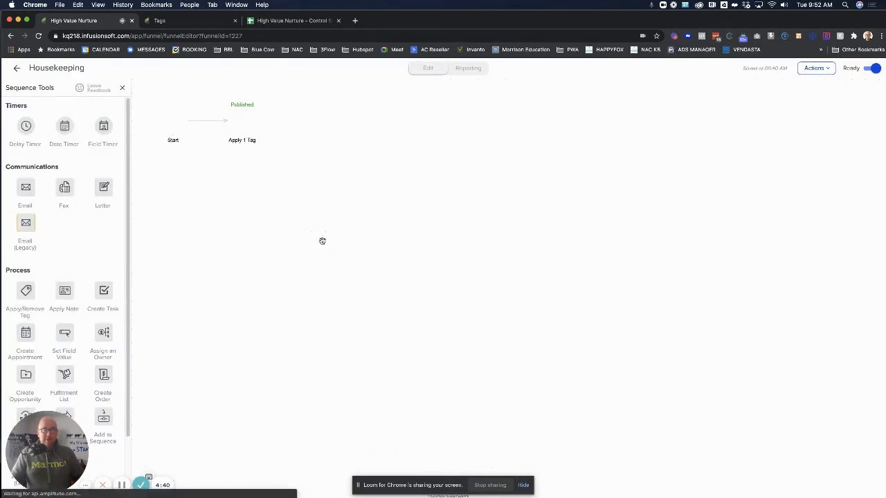
double_click(243, 121)
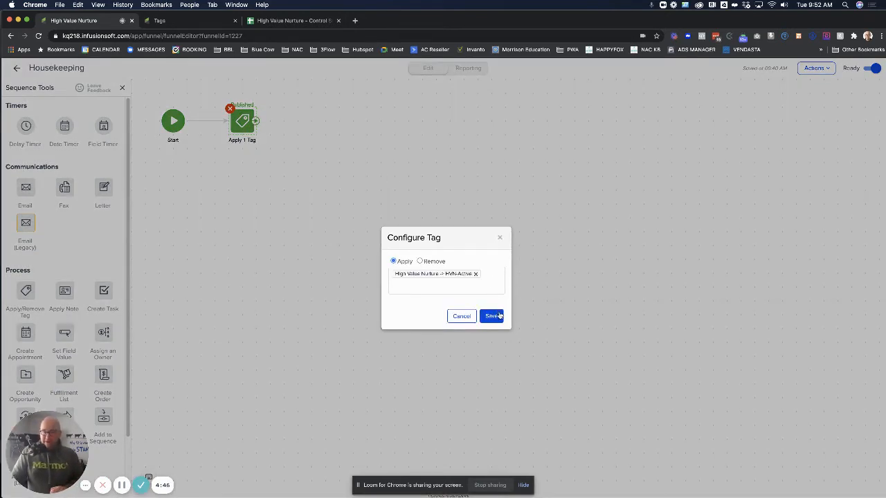
left_click(499, 316)
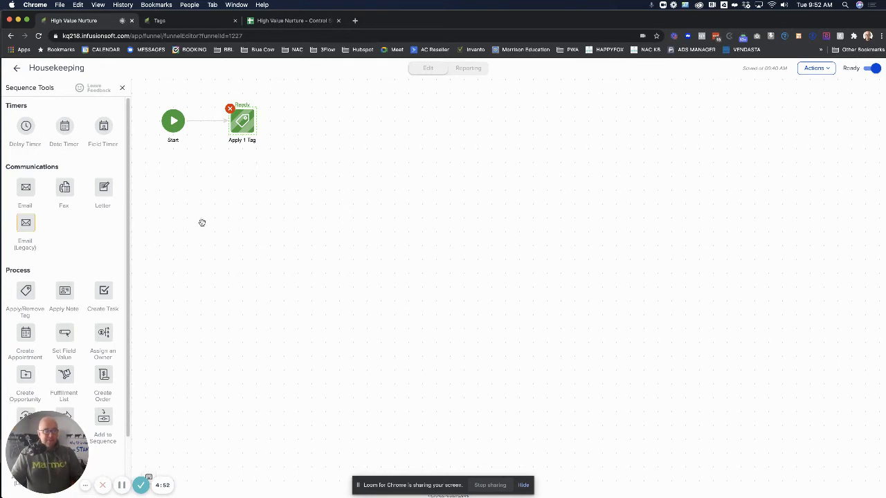
- Add a second tag step that removes (Trigger) Start High Value Nurture, then return to the canvas
scroll(70, 242, "down", 2)
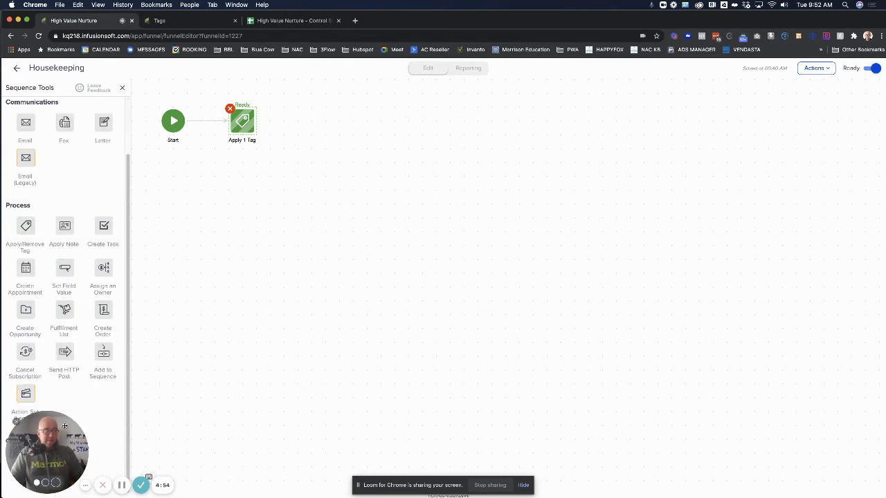
left_click_drag(28, 225, 310, 119)
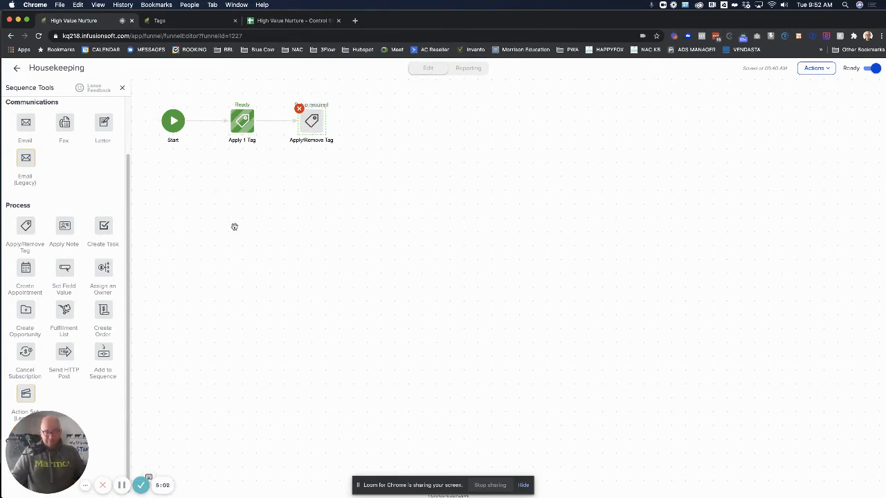
double_click(313, 122)
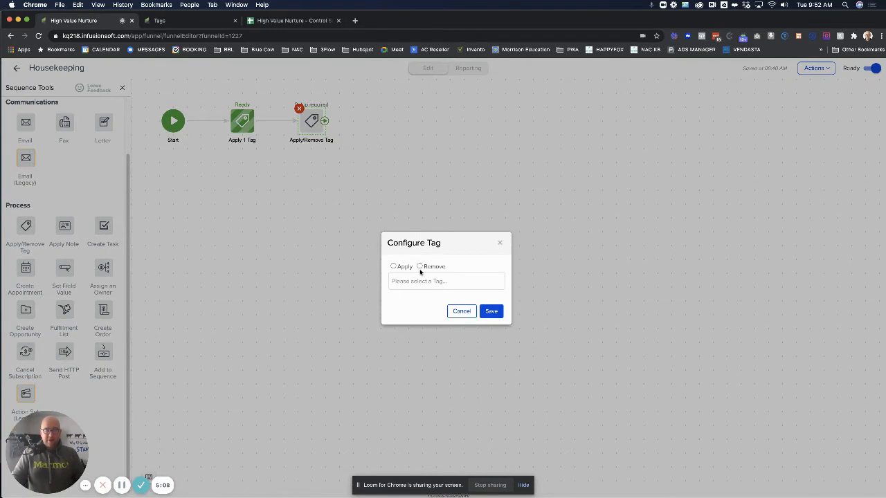
left_click(419, 266)
left_click(415, 279)
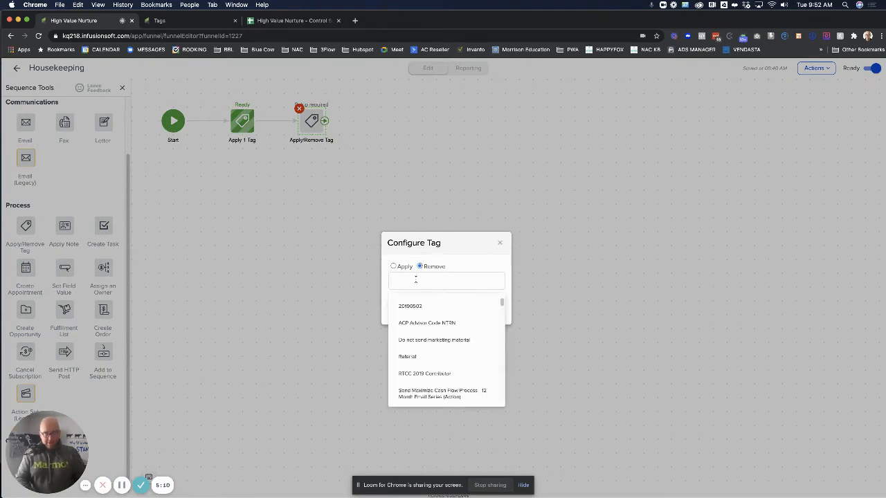
type("THigh Val")
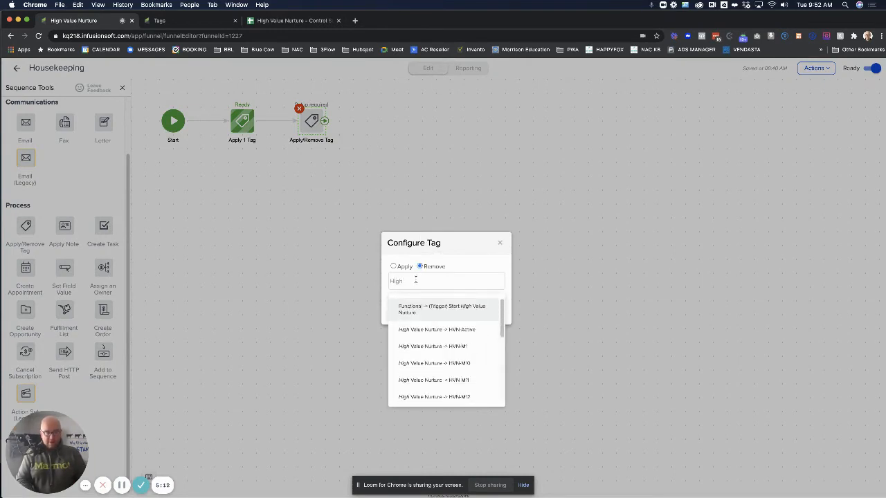
left_click(443, 311)
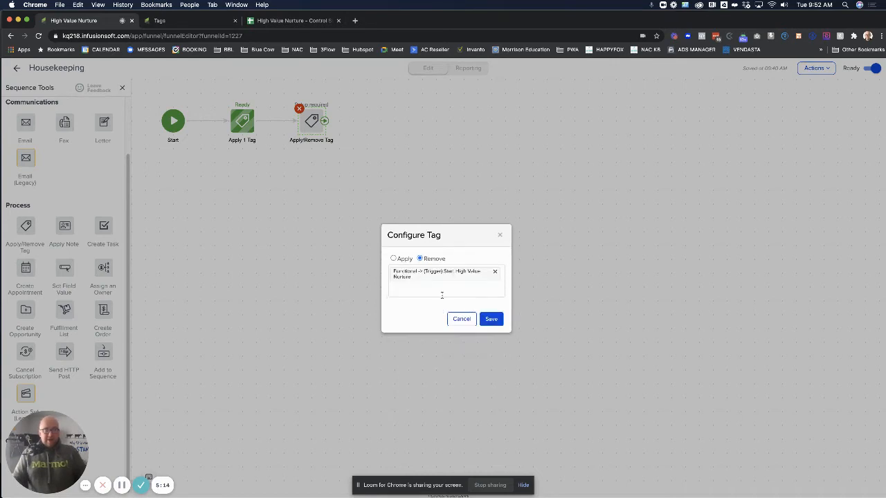
left_click(491, 319)
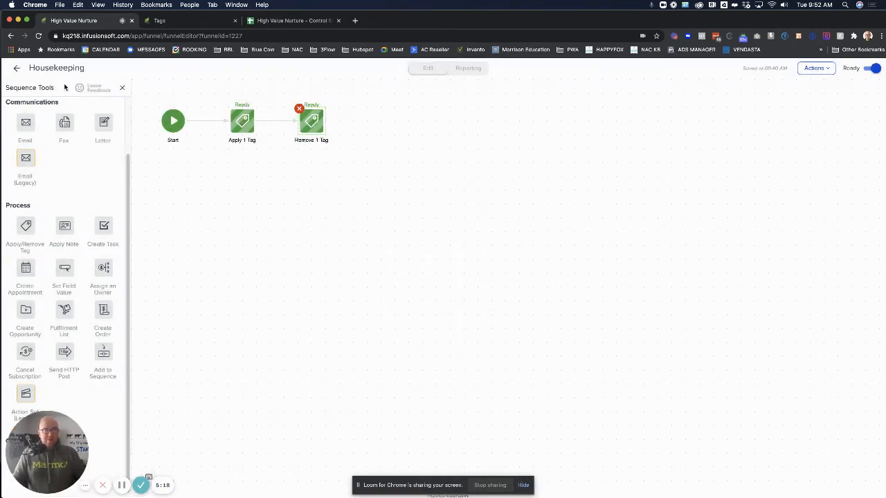
left_click(16, 71)
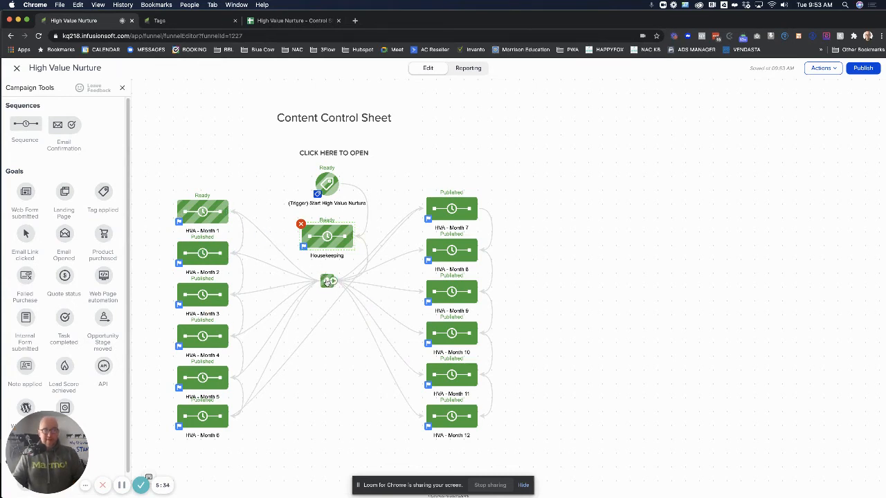
- Review the decision diamond's rules routing each HVA month by the prior month's HVN tag
double_click(327, 282)
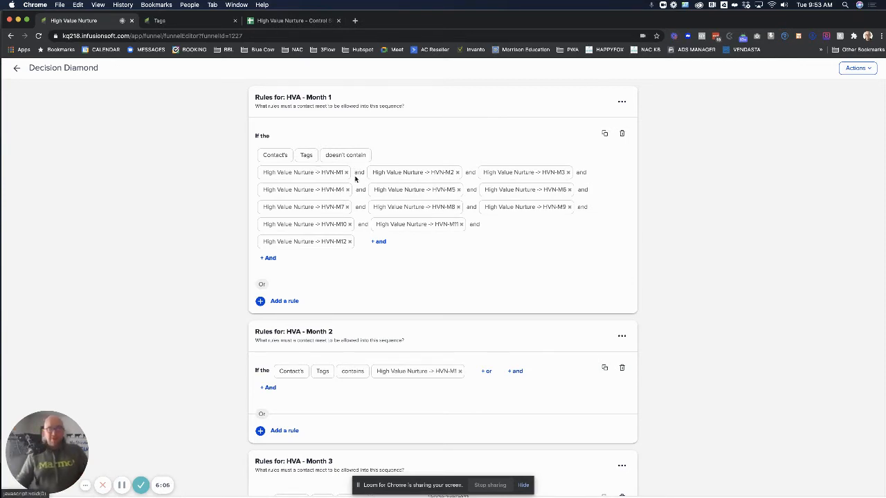
scroll(452, 166, "down", 4)
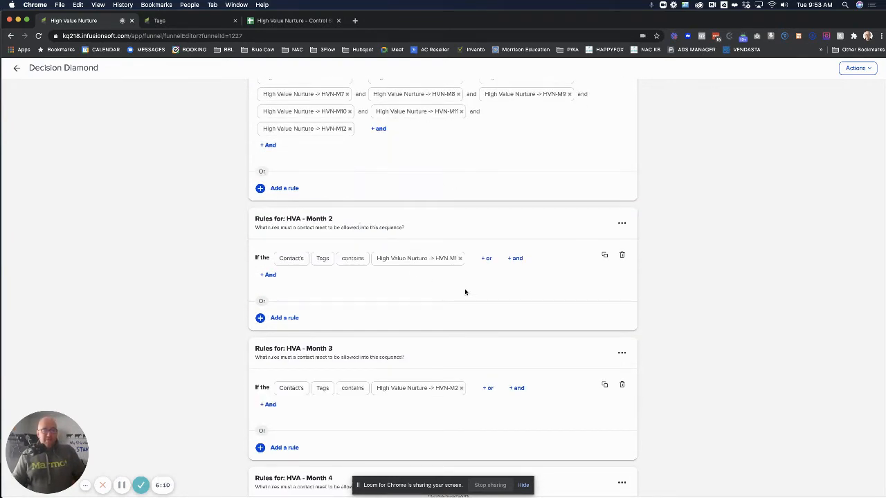
scroll(443, 277, "down", 1)
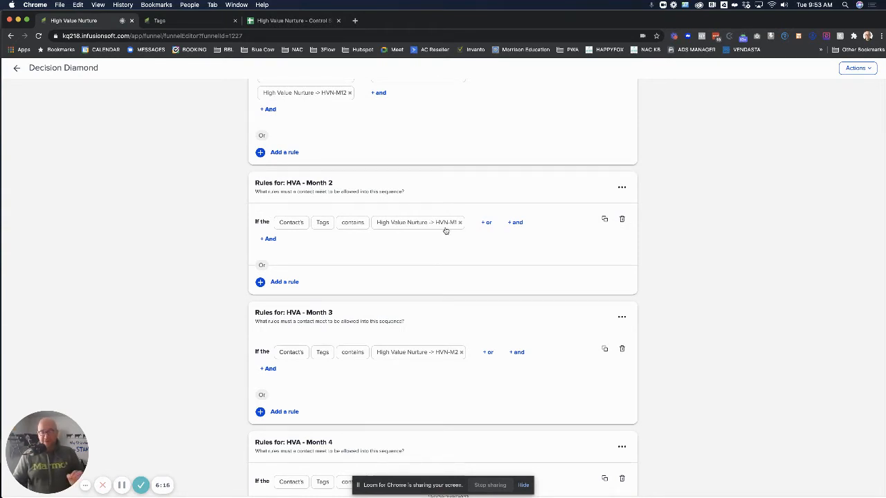
scroll(445, 231, "down", 3)
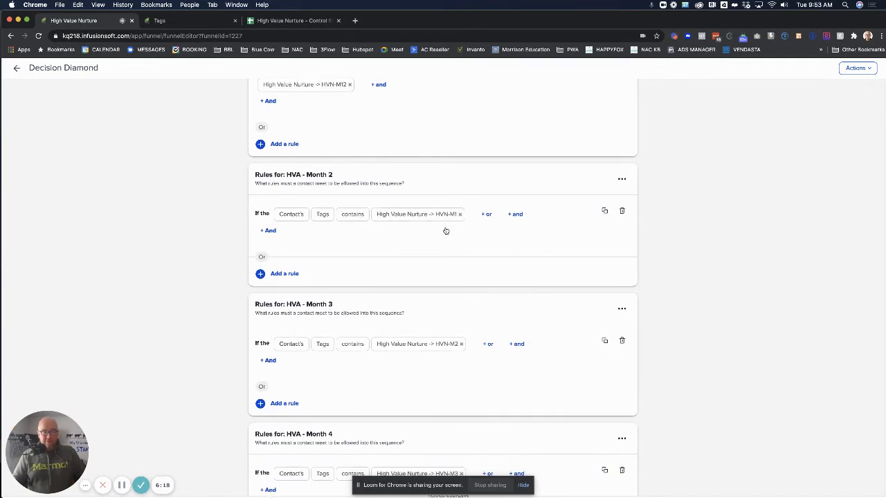
scroll(438, 286, "down", 3)
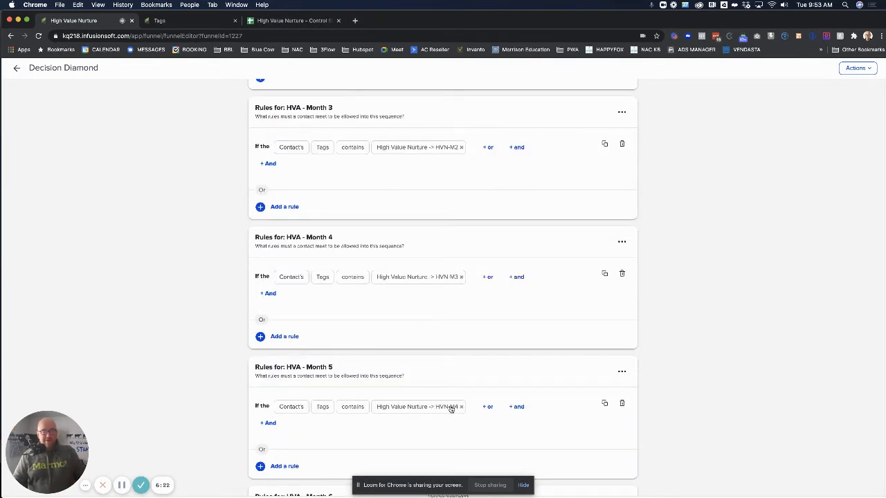
scroll(451, 409, "down", 2)
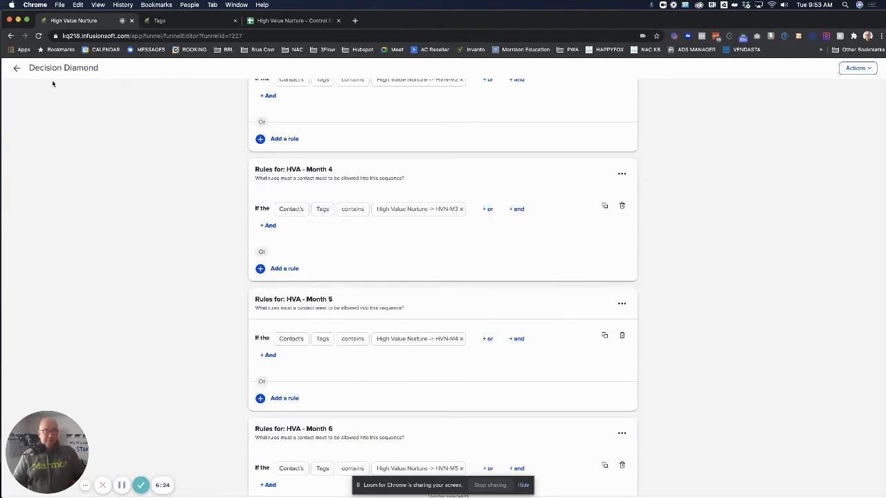
left_click(17, 68)
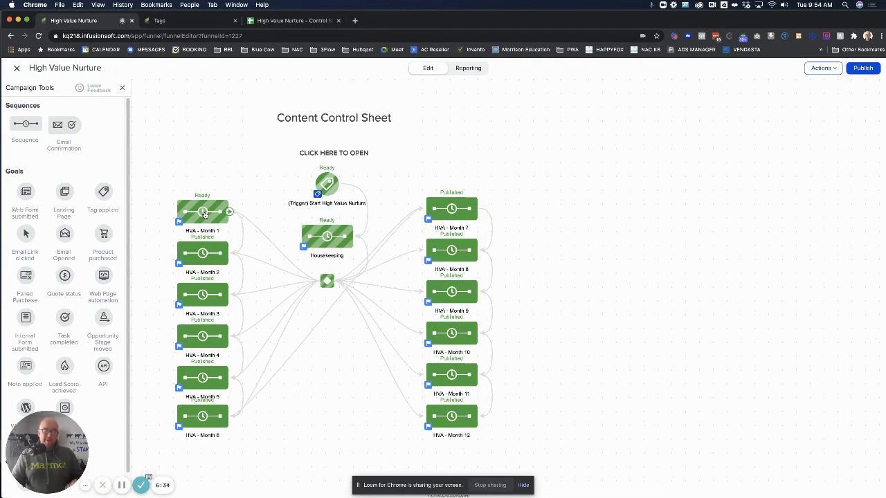
- Open the HVA - Month 1 sequence for viewing and editing
left_click(204, 215)
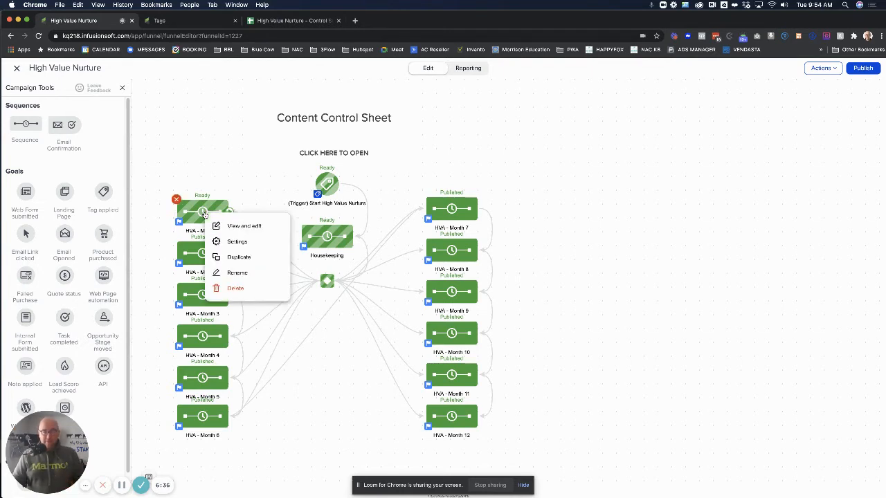
left_click(222, 228)
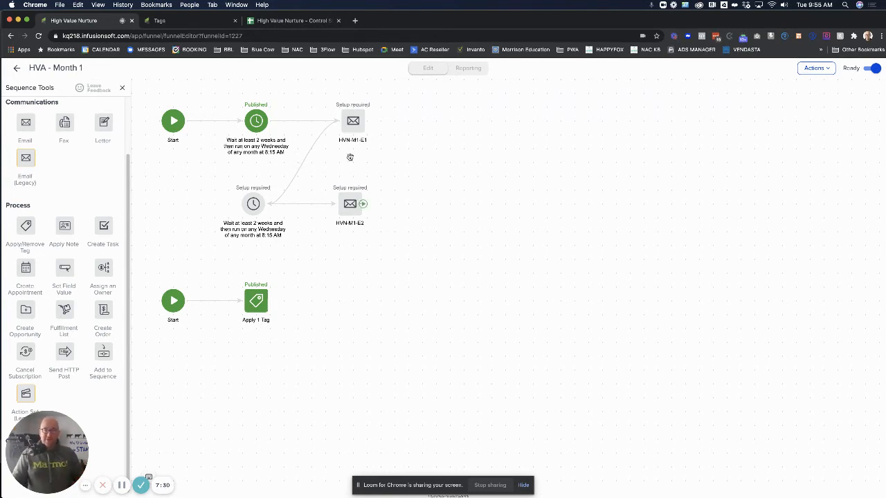
- Review the control sheet's HVN-M4 month and HVN-M4-E7 email entries, then return to Tags
left_click(298, 21)
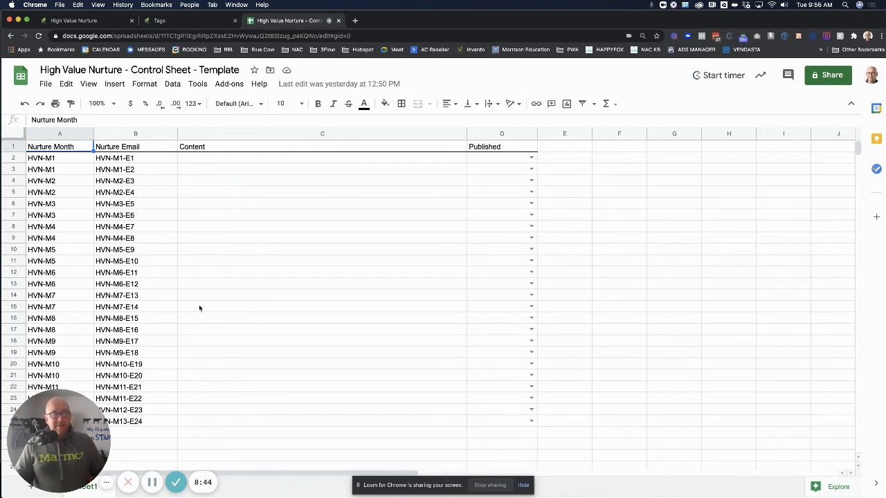
left_click(196, 226)
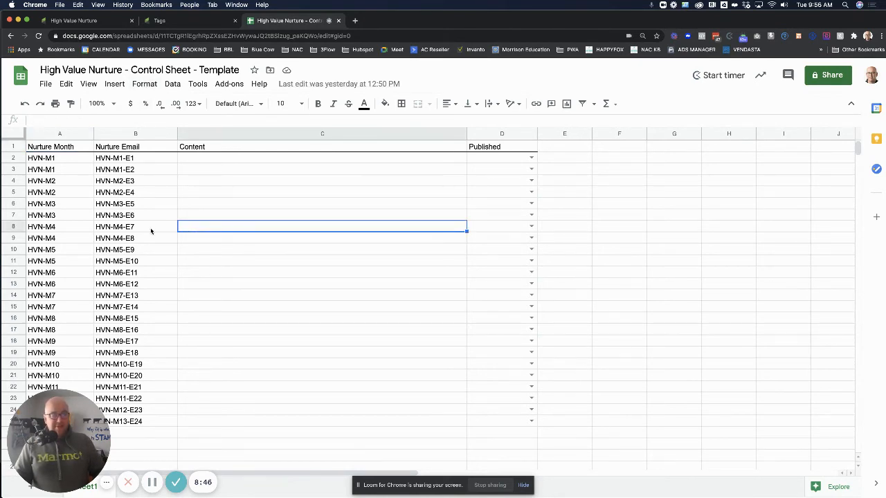
left_click(136, 229)
left_click(59, 228)
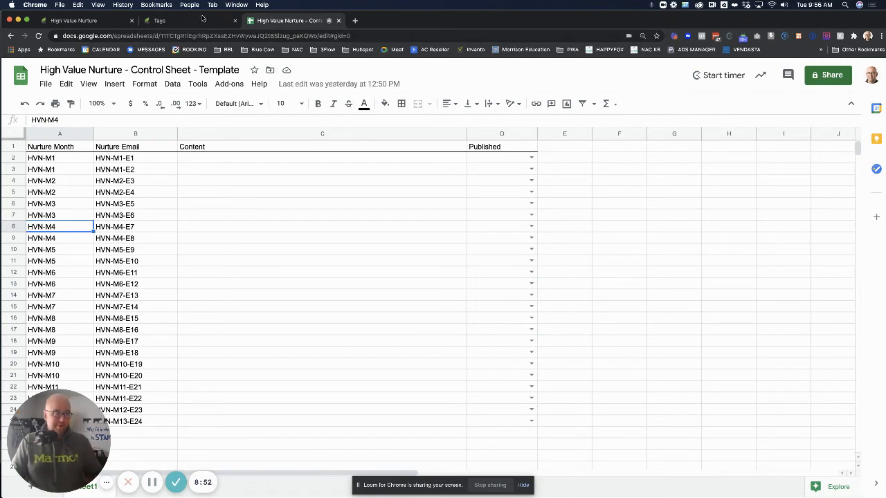
left_click(162, 24)
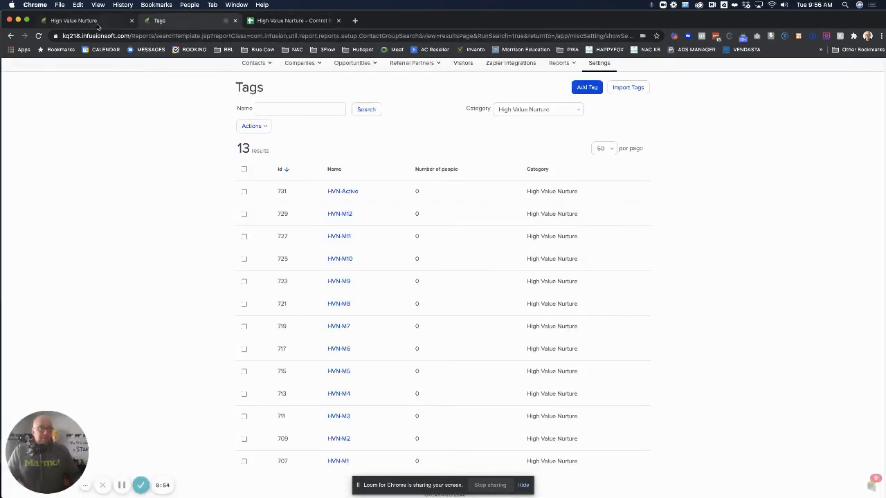
- Confirm Month 1's Apply 1 Tag step applies HVN-M1 without changes, then return to the canvas
left_click(98, 21)
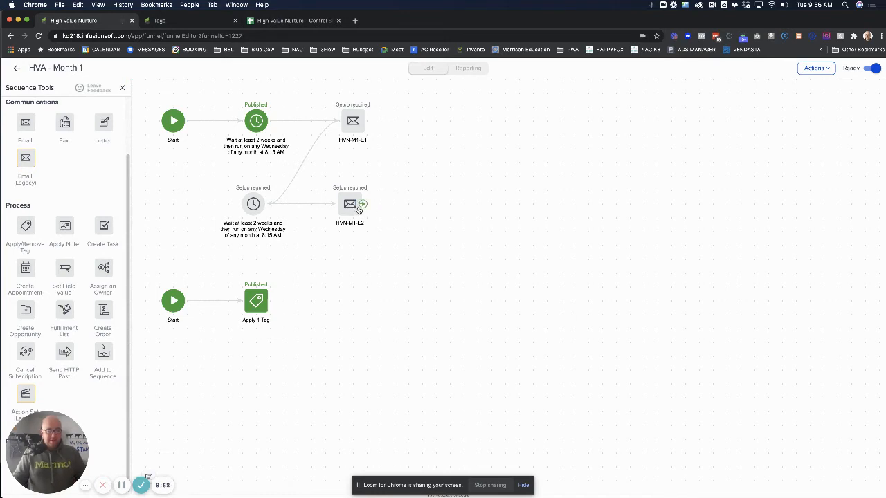
left_click(258, 305)
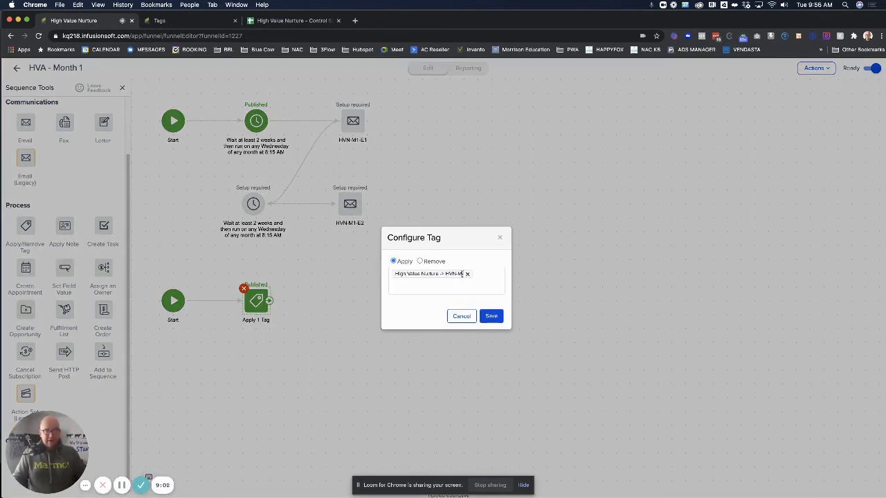
left_click(462, 317)
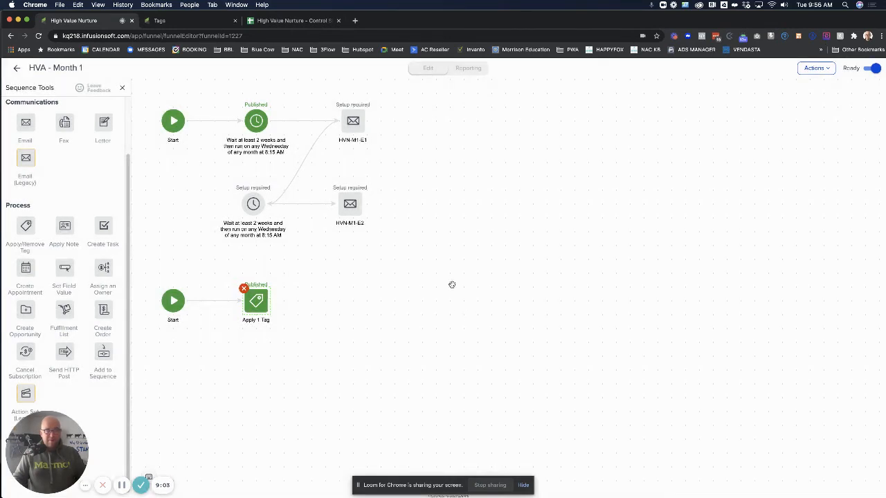
left_click(16, 70)
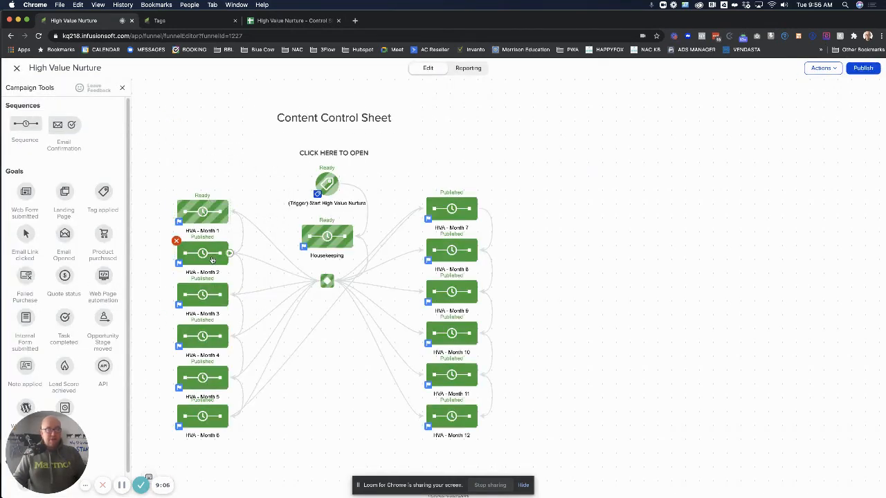
- Open HVA - Month 2 and check its Apply 1 Tag step without changes
double_click(213, 258)
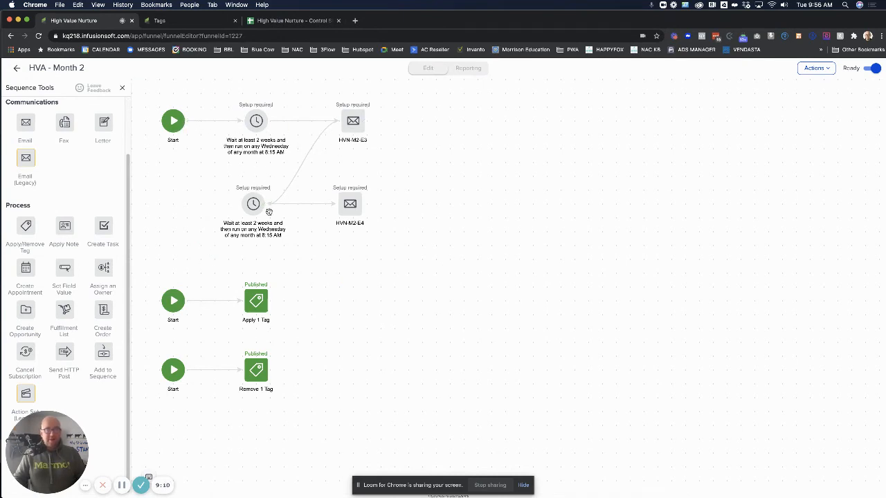
mouse_move(265, 217)
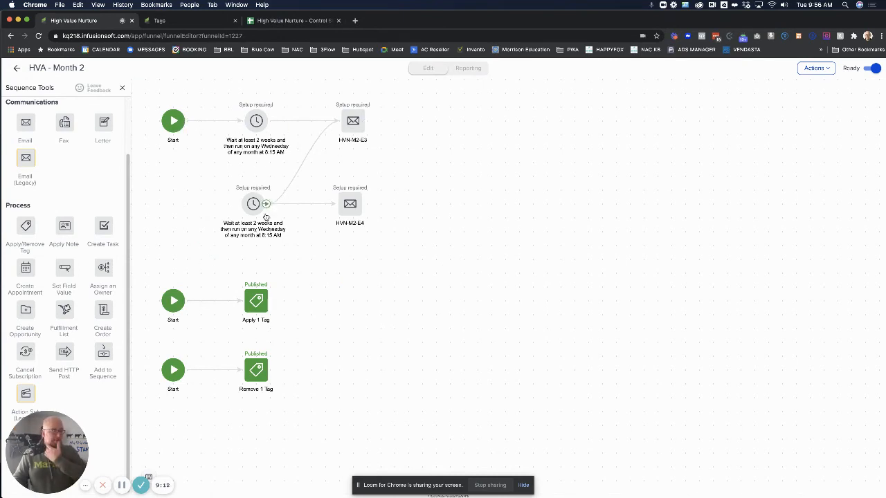
double_click(257, 302)
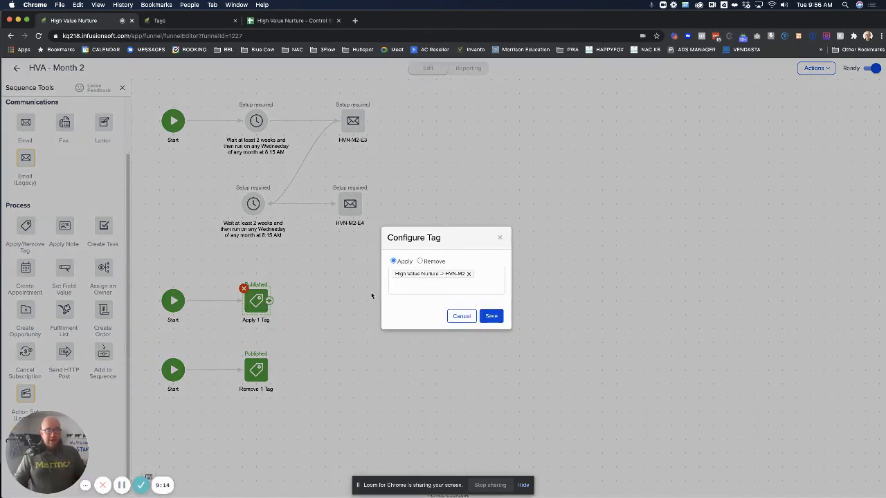
left_click(461, 315)
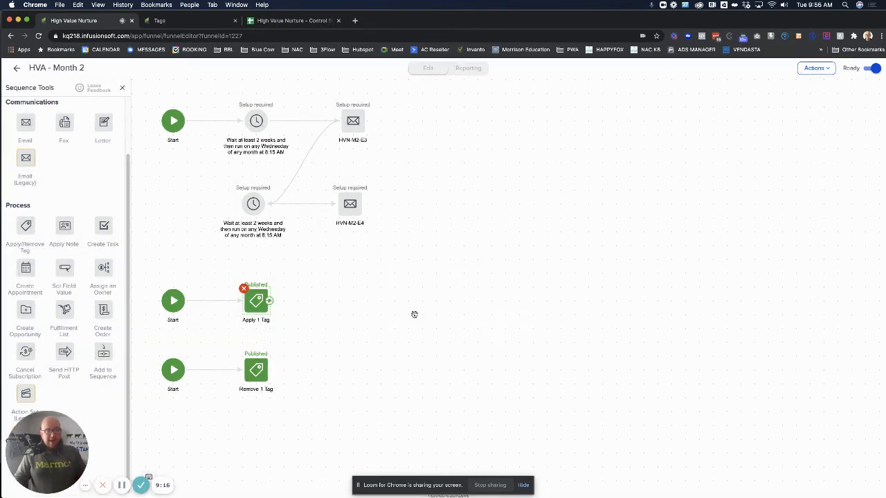
- Choose and save the High Value Nurture month tag for the Remove 1 Tag step
right_click(257, 373)
left_click(299, 389)
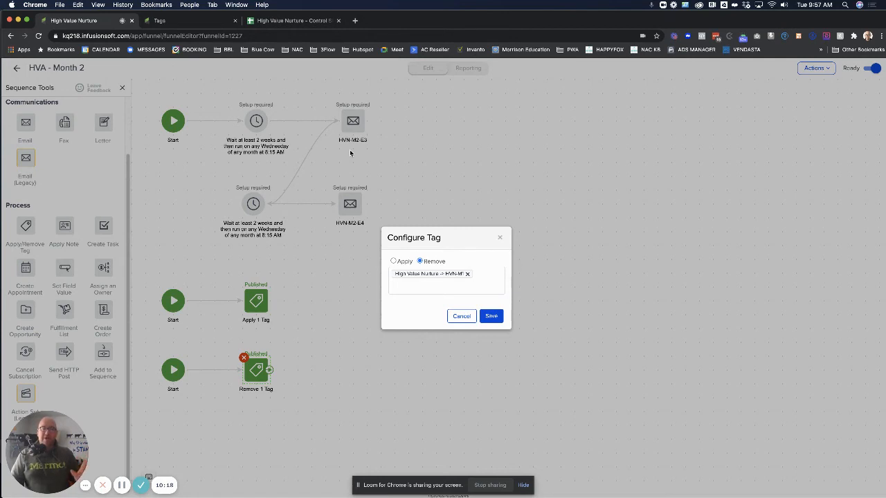
left_click(491, 316)
left_click(17, 67)
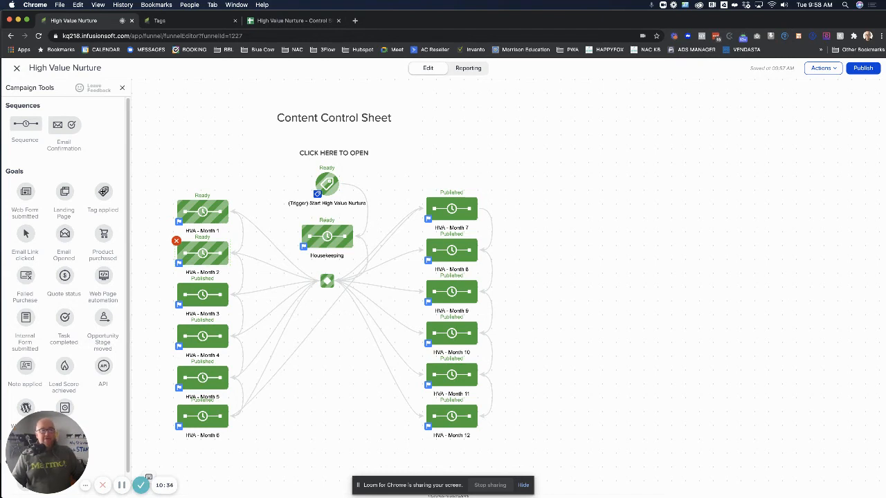
- Add a Tag applied goal connected after HVA - Month 12
left_click_drag(103, 192, 535, 419)
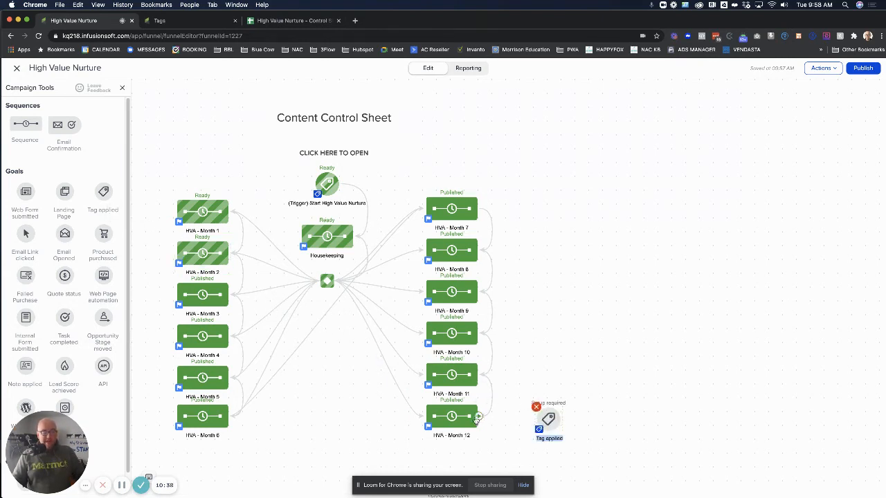
left_click_drag(477, 418, 545, 419)
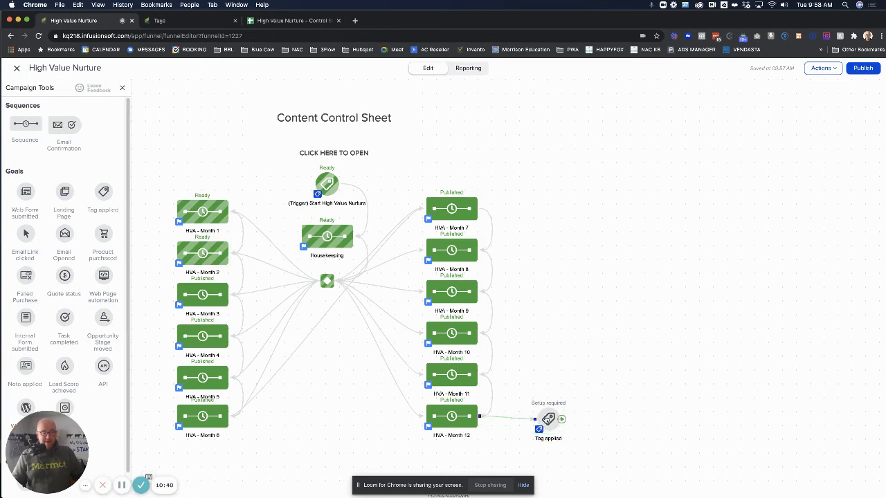
right_click(545, 420)
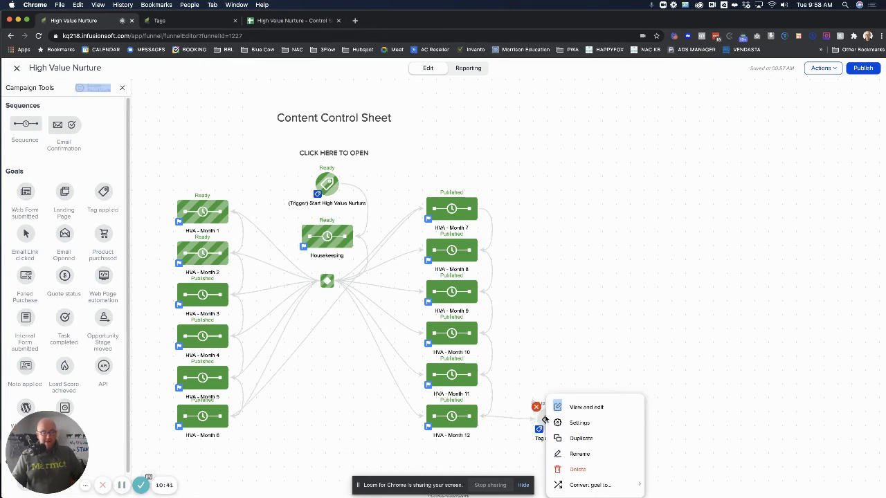
left_click(585, 408)
- Create the Functional tag '(Trigger) Stop High Value Nuture' and save it as the goal's trigger
left_click(391, 232)
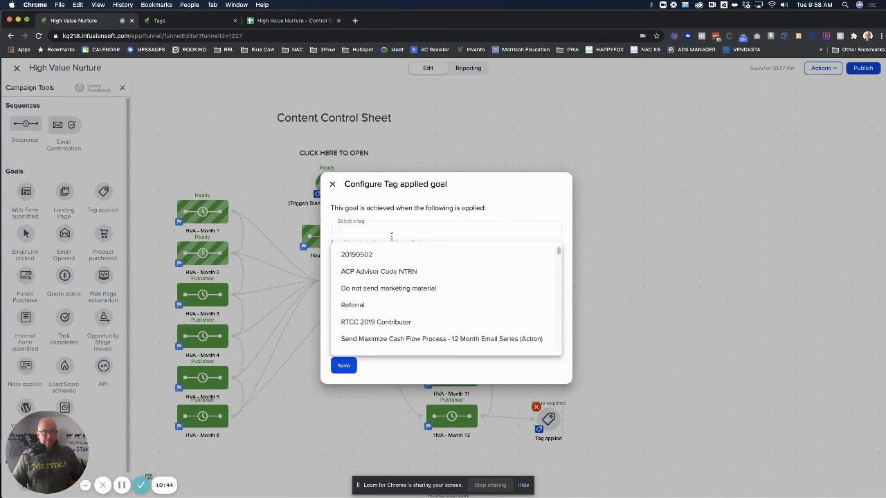
type("(Trigf")
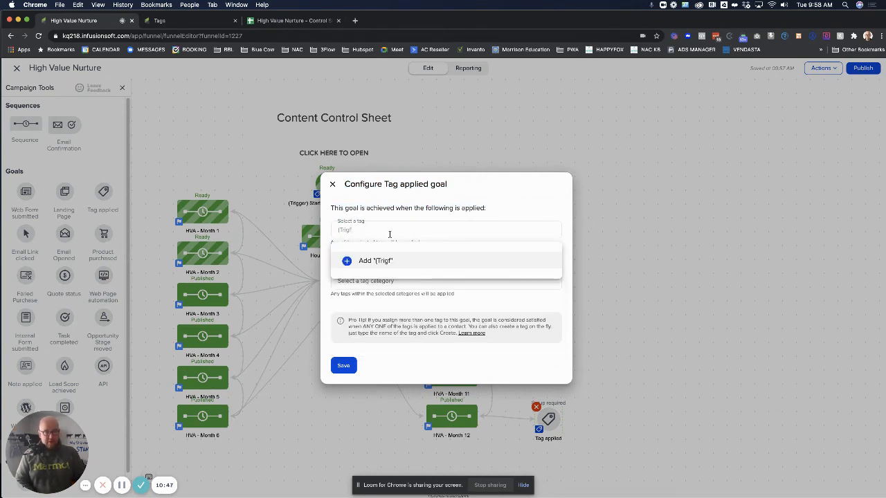
key("BackSpace")
type("ger")
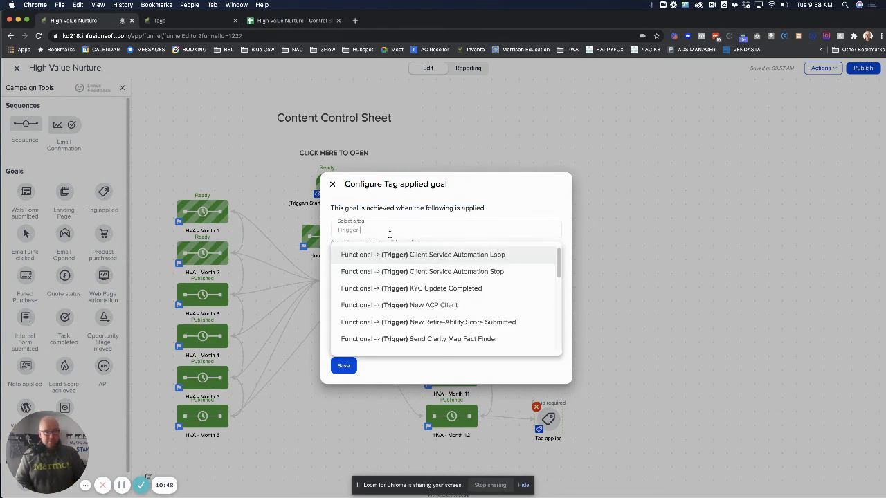
type(") Stop H")
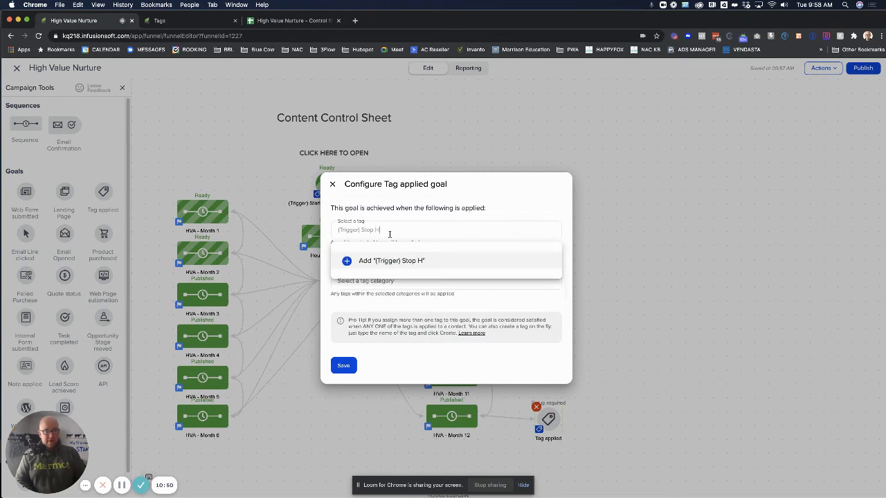
type("igh Value ")
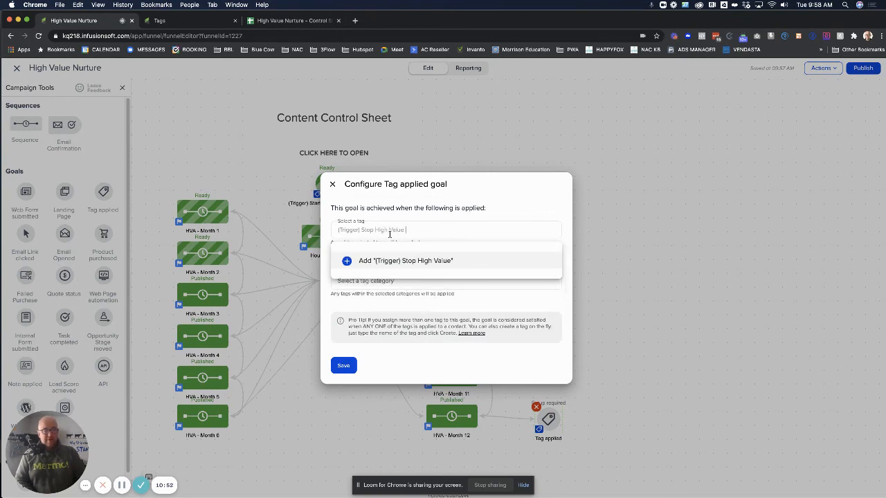
type("Nutruure")
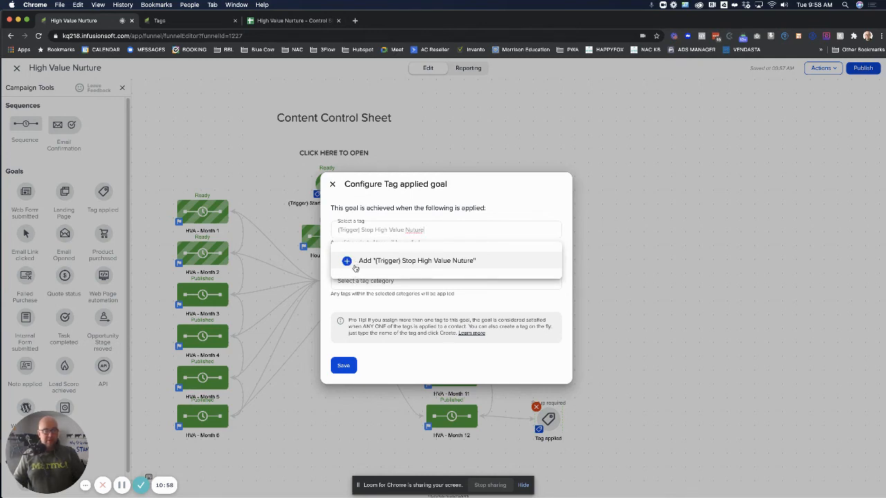
left_click(353, 265)
left_click(360, 263)
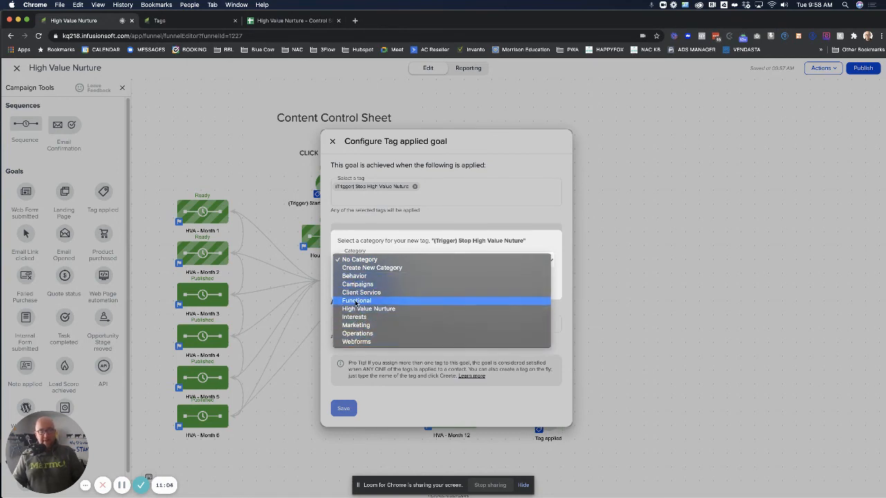
left_click(356, 301)
left_click(363, 284)
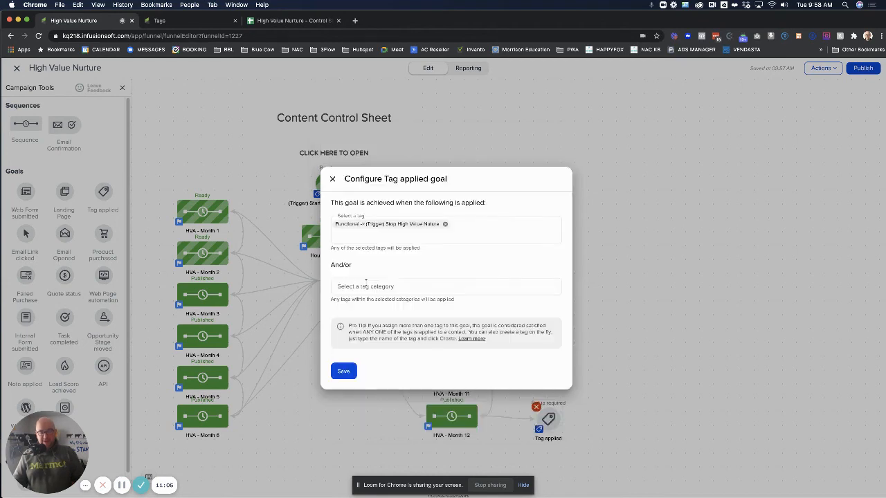
left_click(347, 371)
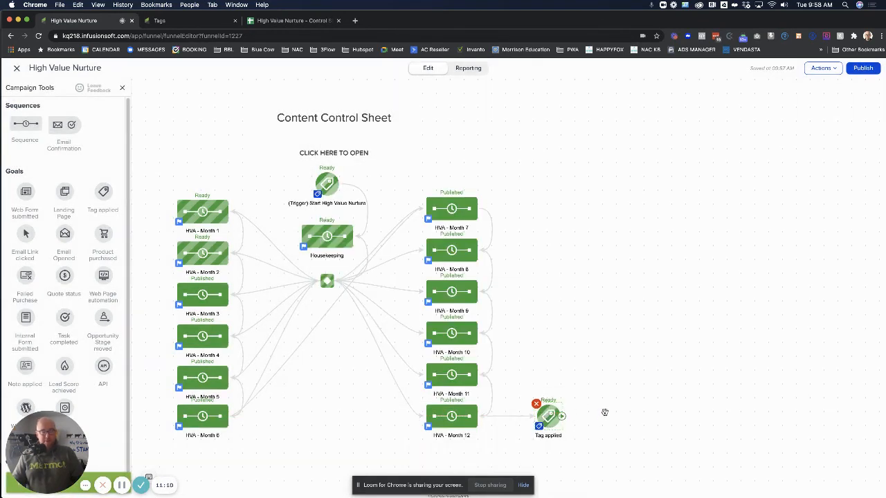
- Relabel the Tag applied goal after HVA - Month 12 as '(Trigger) Stop High Value Nurture'
left_click(548, 433)
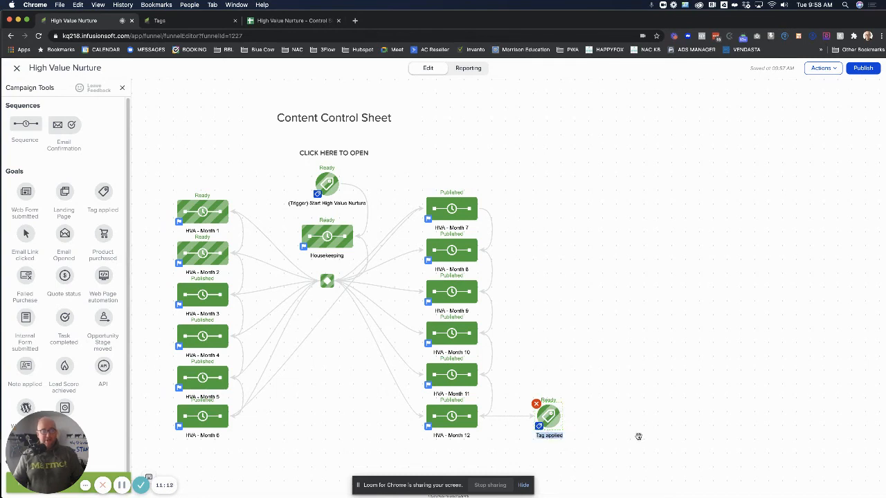
key("BackSpace")
type("(Trig")
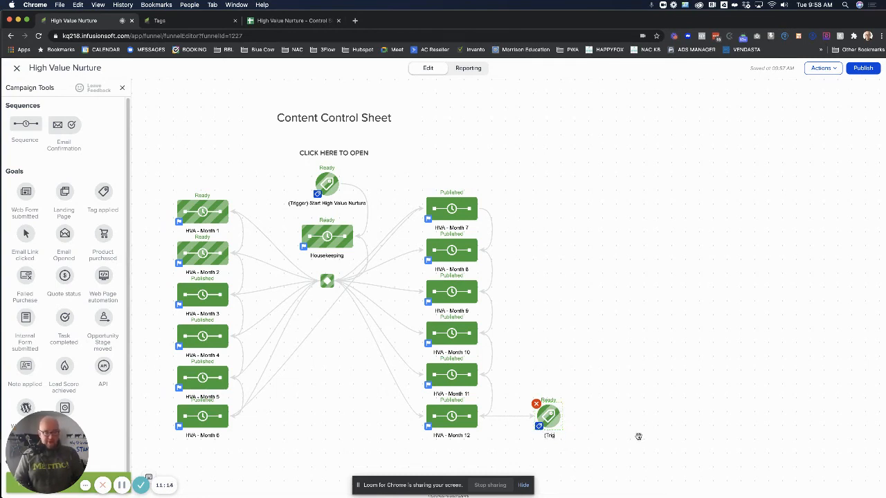
type("ger) St")
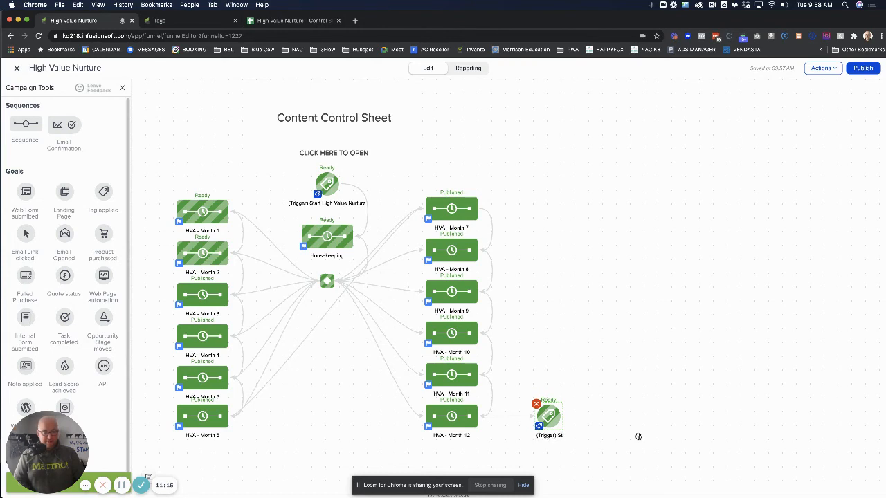
type("ap High Value")
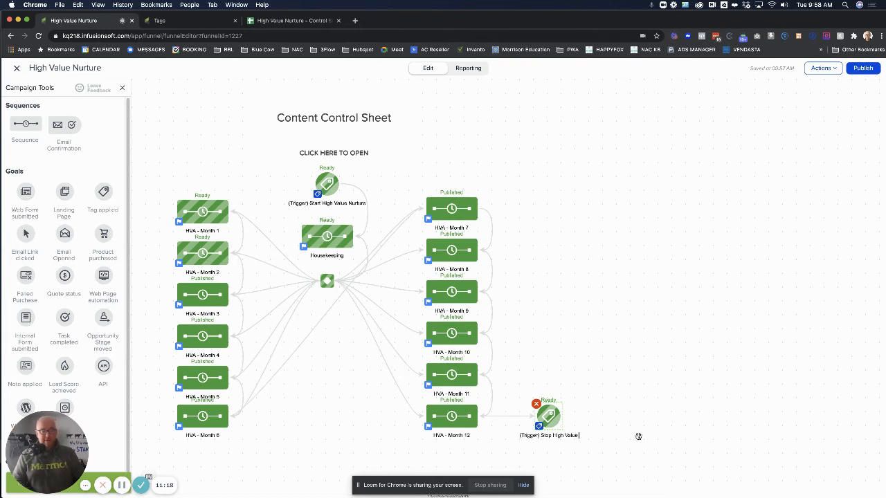
type(" Nurture")
left_click(667, 363)
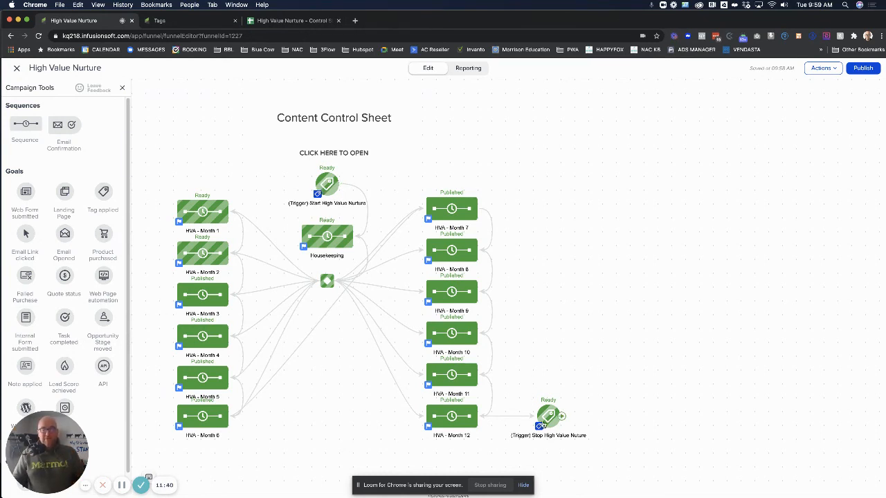
- Open the Housekeeping sequence for editing and select its Remove 1 Tag step
right_click(328, 238)
left_click(366, 252)
left_click(311, 123)
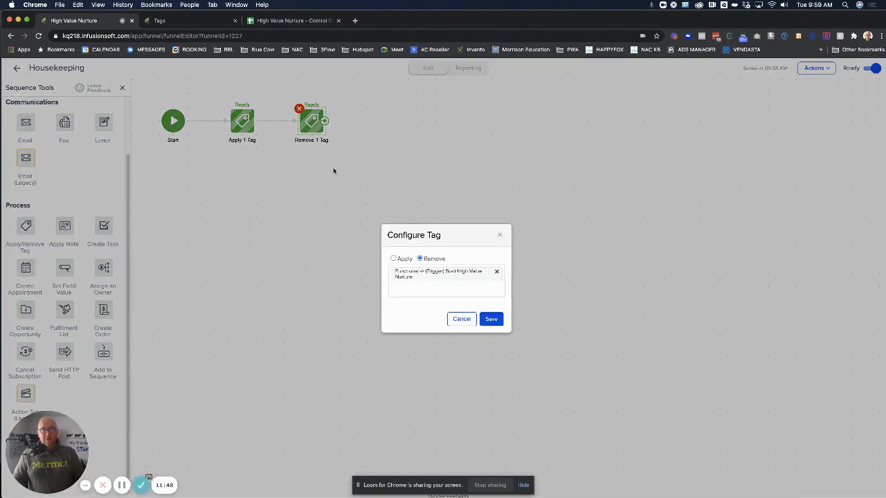
- Add the Stop High Value Nurture tag to the removal step, save, and return to the campaign
left_click(421, 287)
type("(")
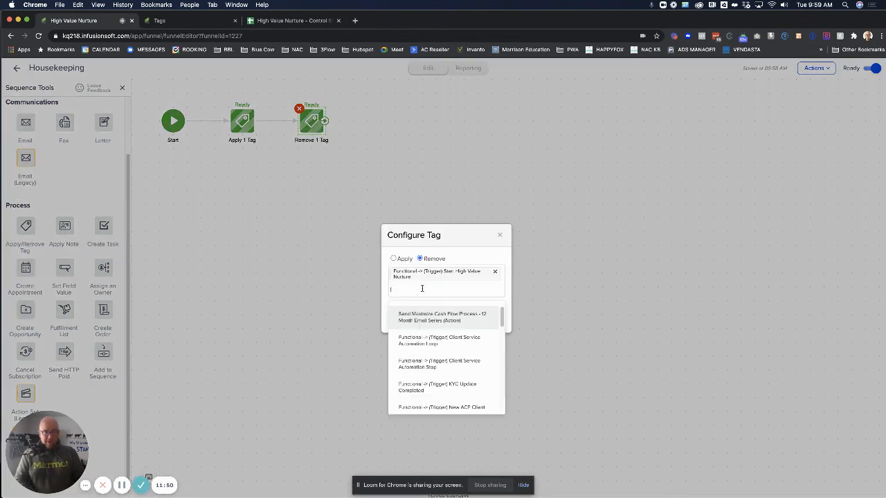
key("BackSpace")
type("n")
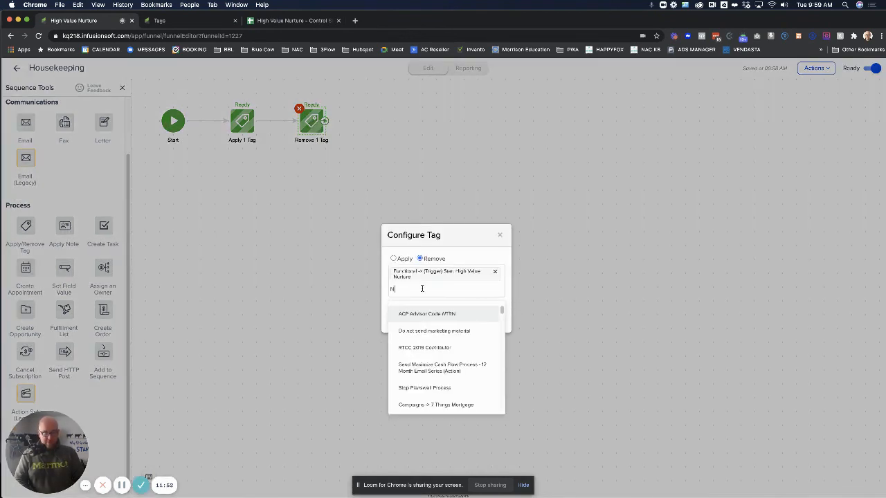
key("BackSpace")
type("high Va")
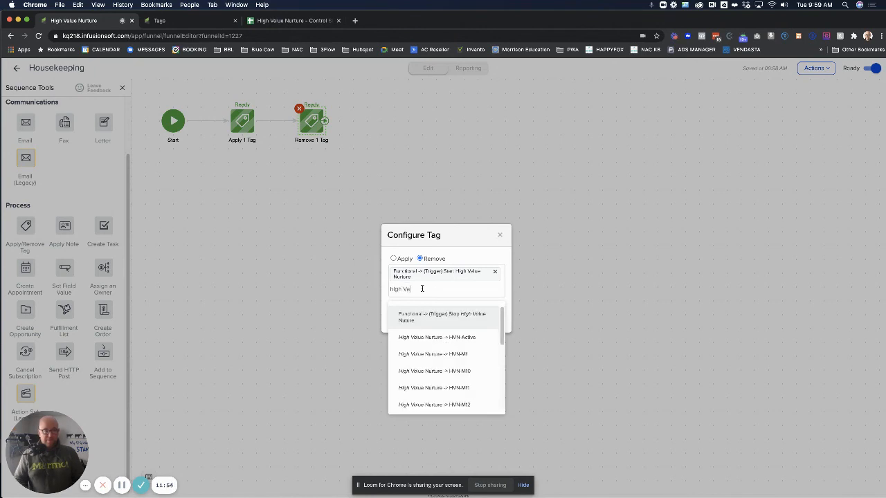
left_click(431, 312)
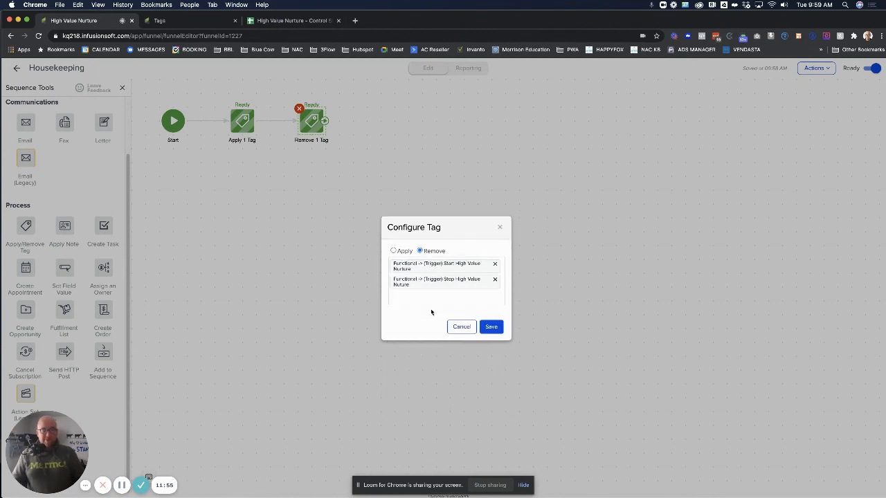
left_click(491, 328)
left_click(18, 70)
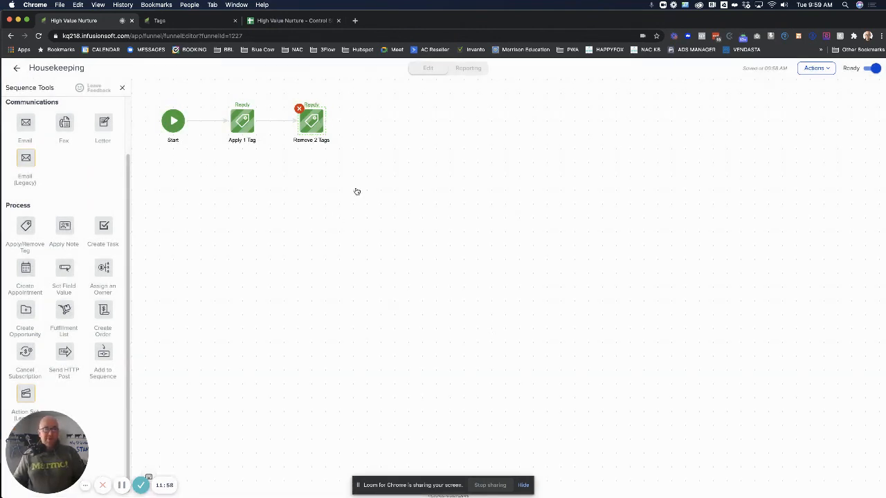